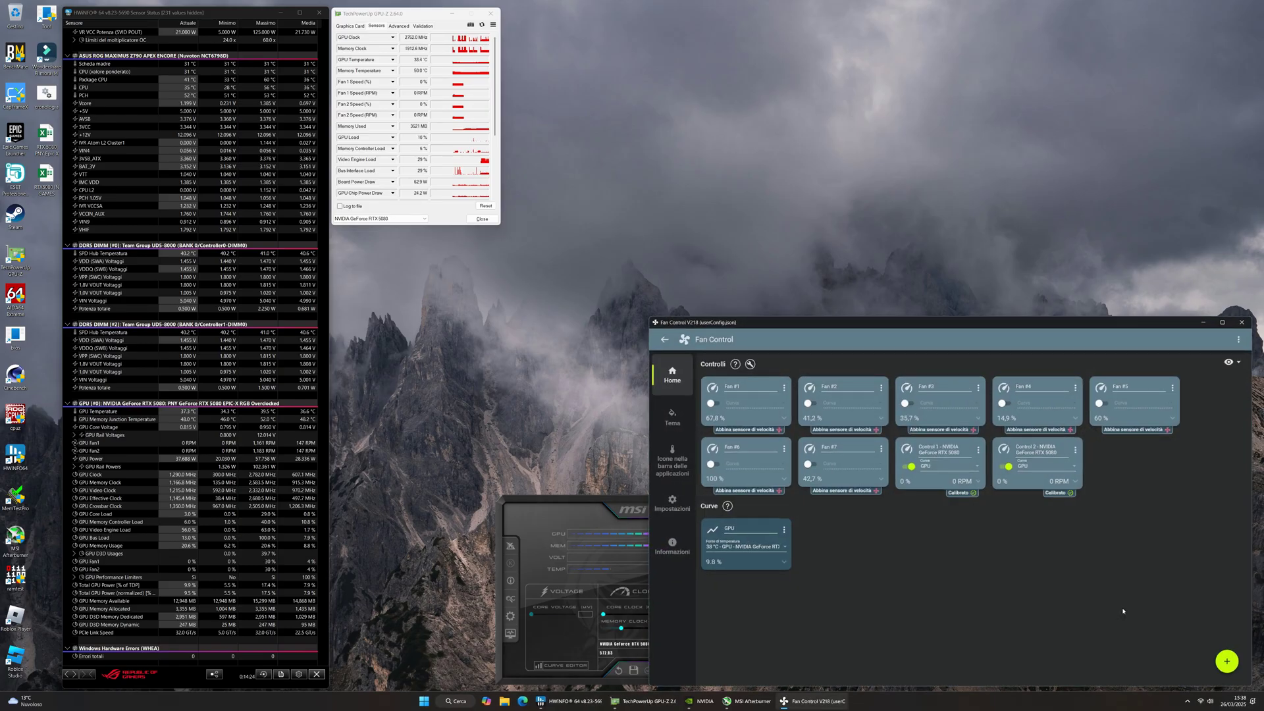
# - Expand the GPU curve card and the Control 1 fan card to reveal their settings
pyautogui.click(784, 563)
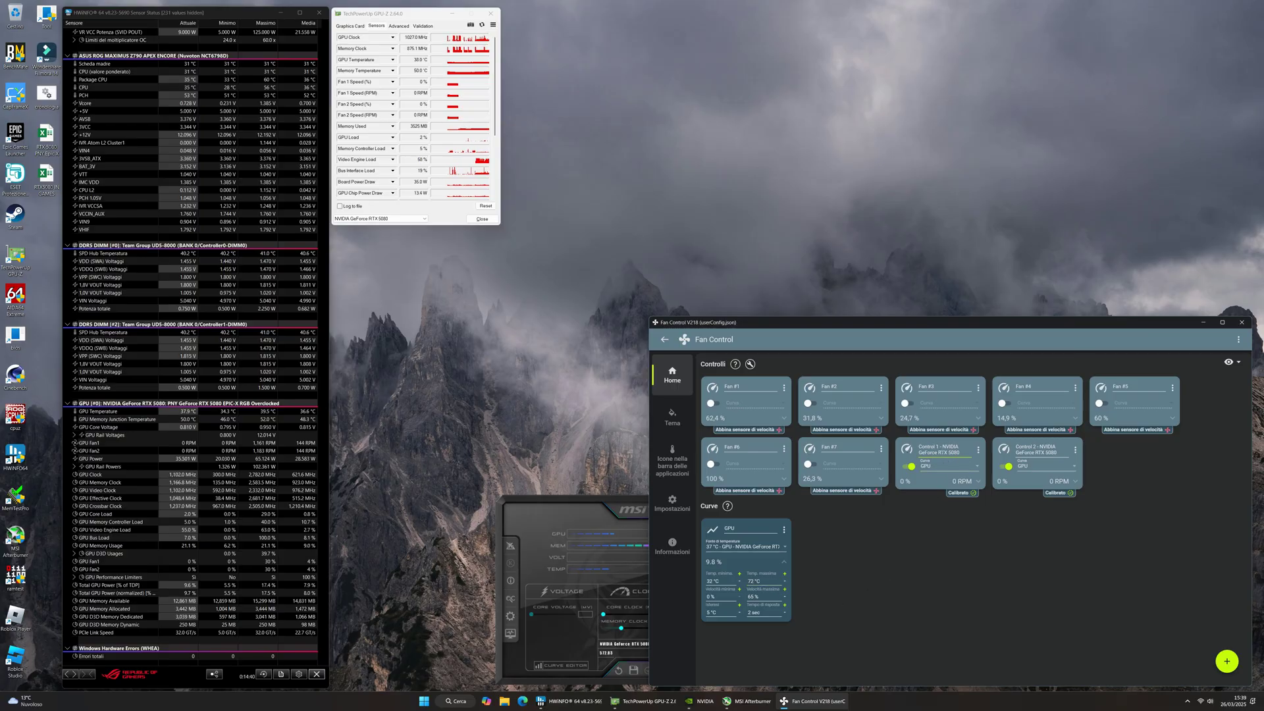
pyautogui.click(978, 484)
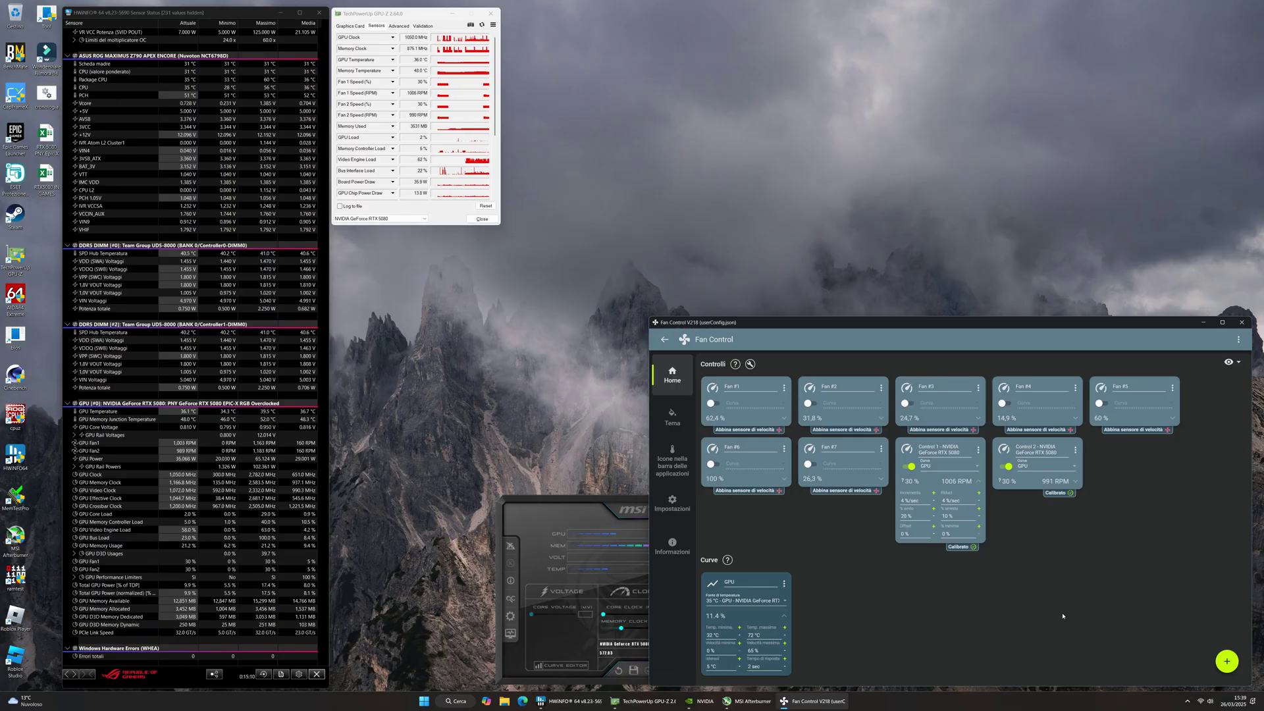
pyautogui.click(962, 547)
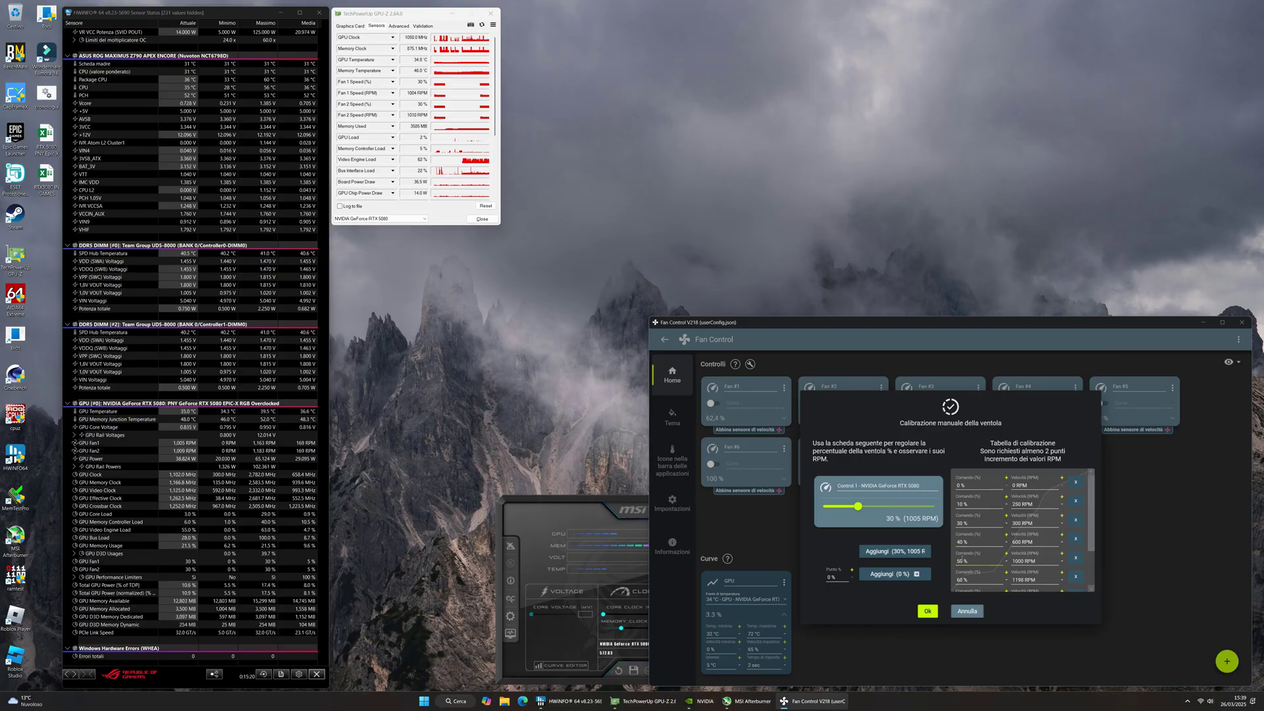
pyautogui.scroll(-3, 961, 570)
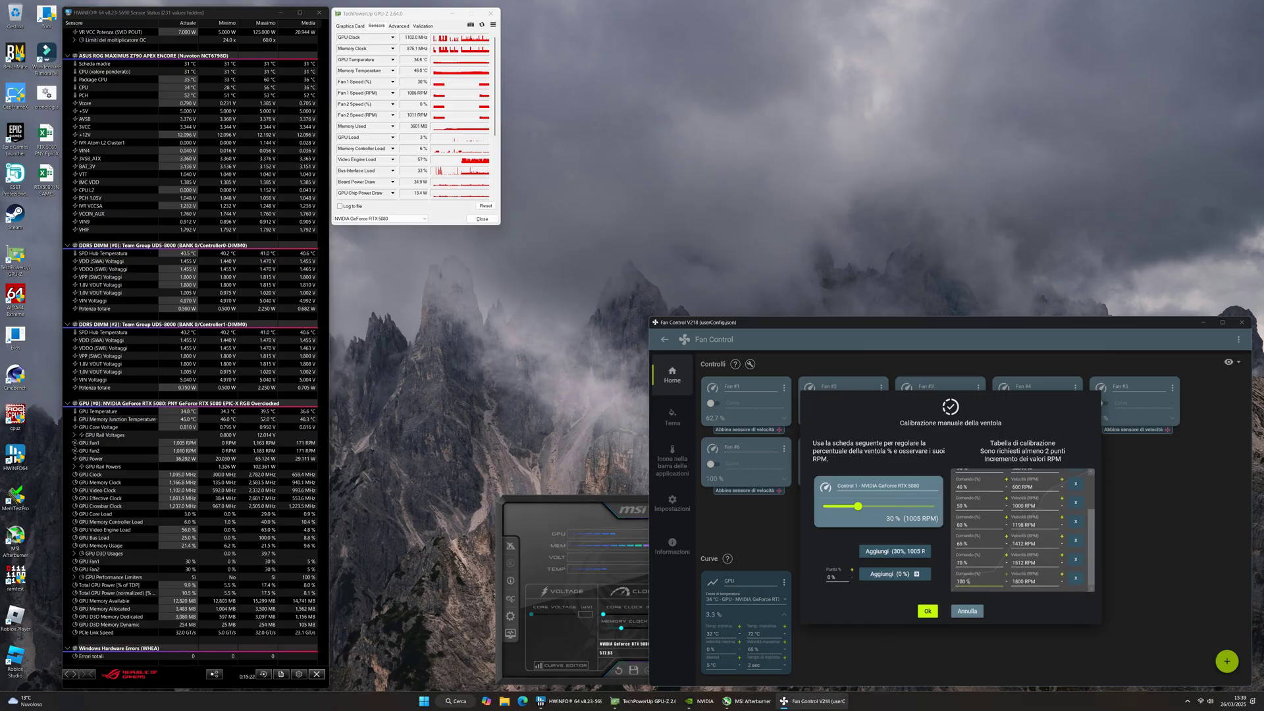
pyautogui.click(967, 611)
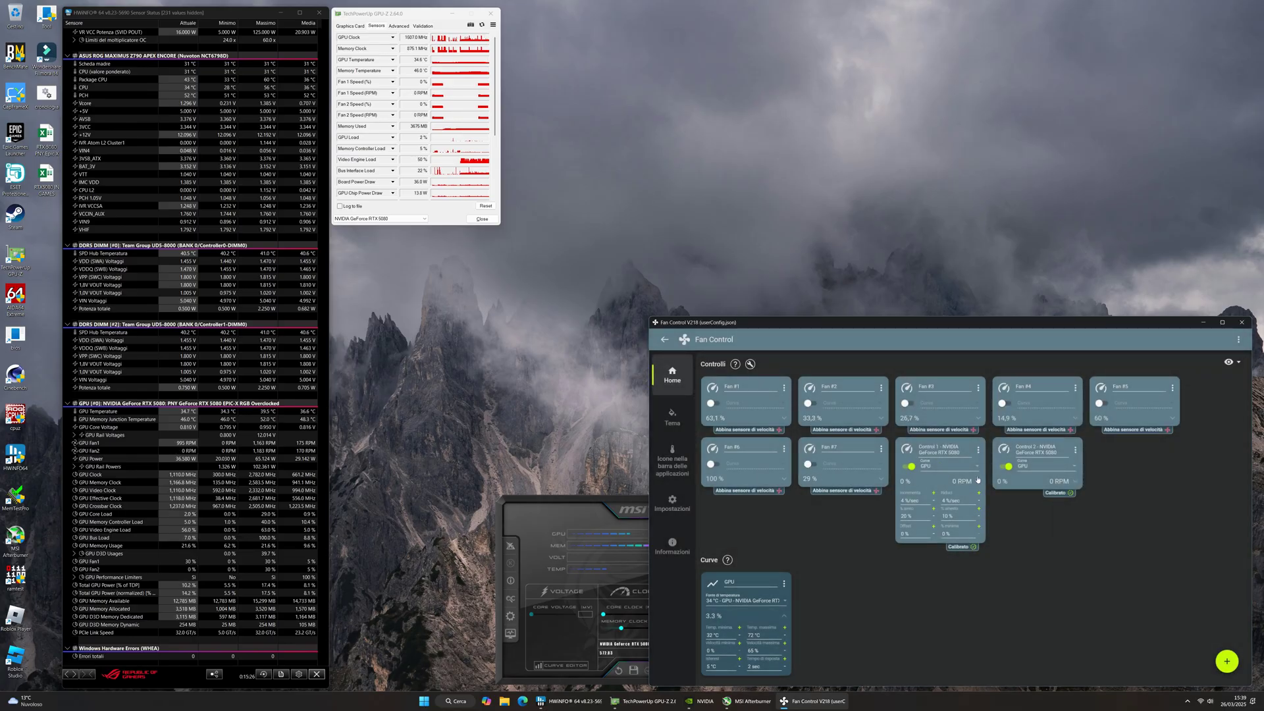
# - Collapse Control 1, close Fan Control, and briefly check the tray's hidden background apps
pyautogui.click(978, 483)
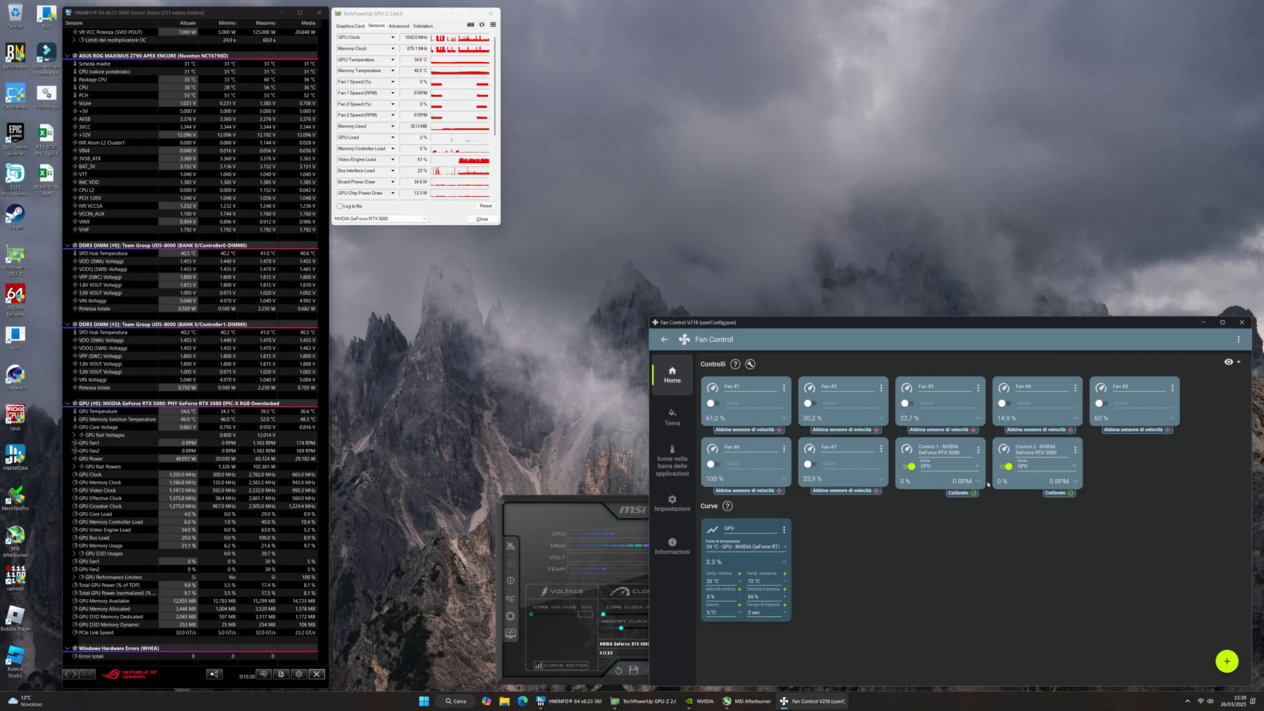
pyautogui.click(1241, 322)
pyautogui.click(1187, 701)
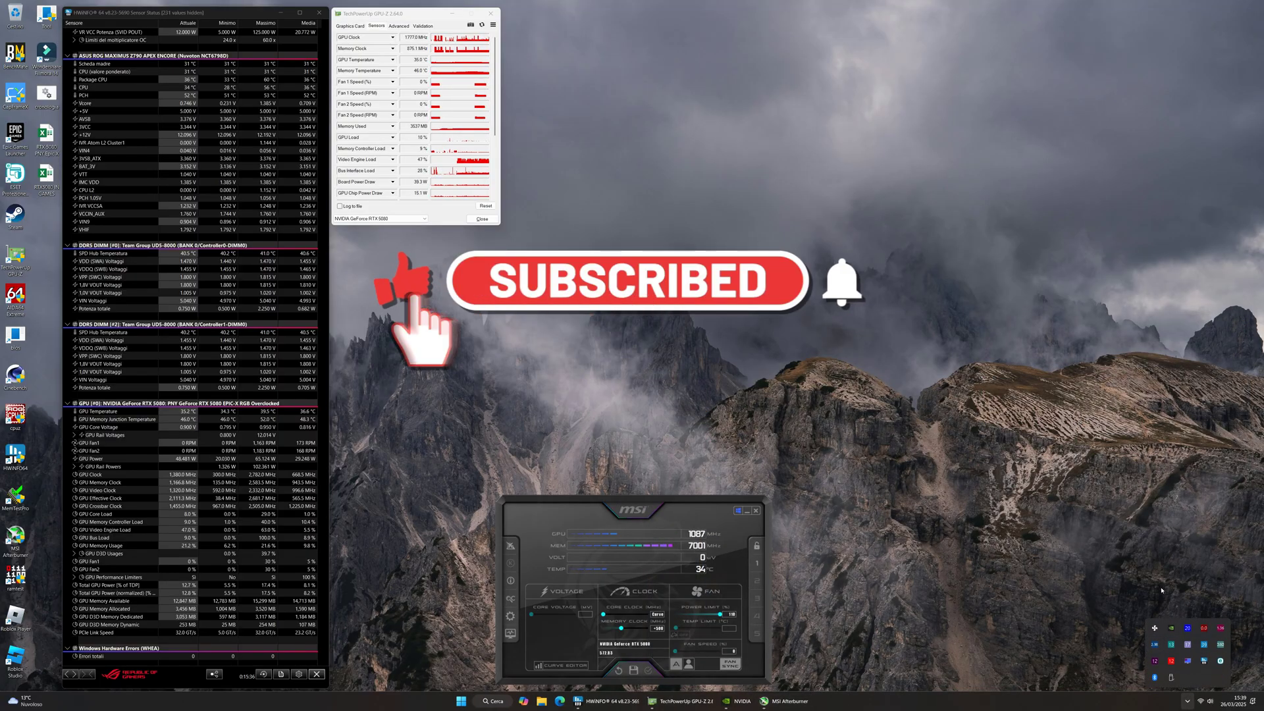
pyautogui.click(1132, 582)
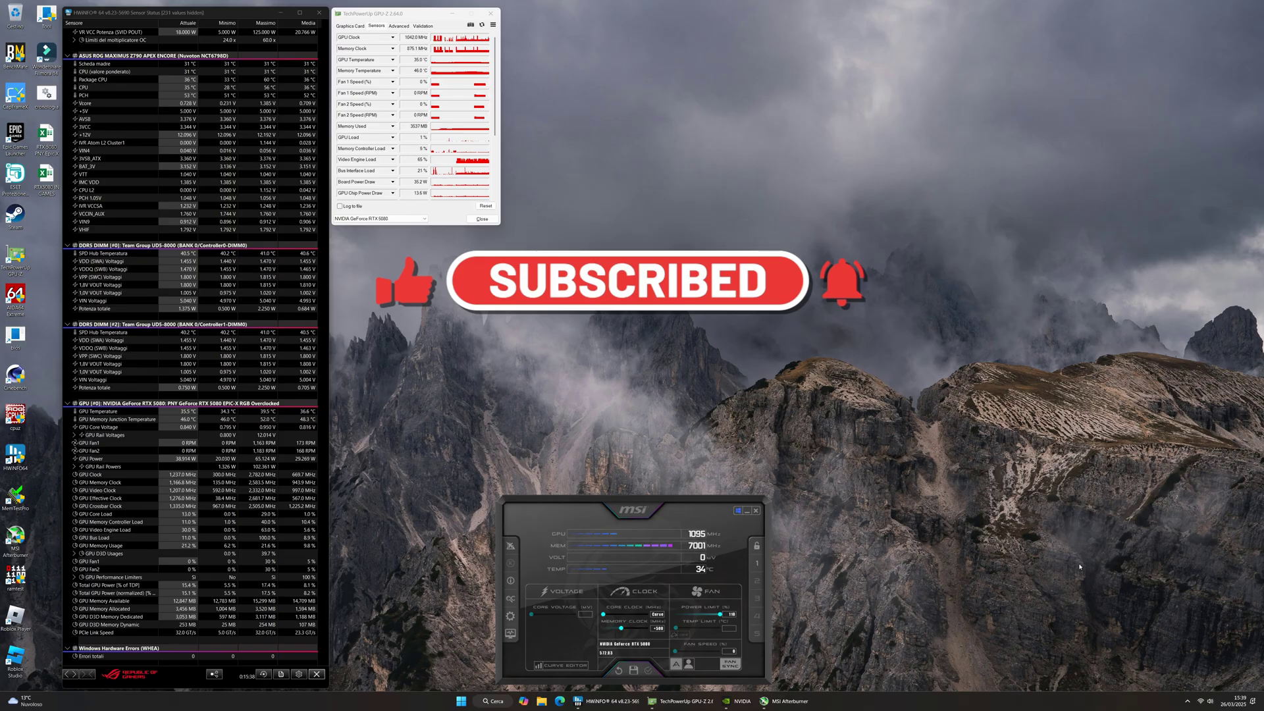
# - Open Afterburner's Curve Editor to view the GPU voltage/frequency curve
pyautogui.moveTo(635, 706)
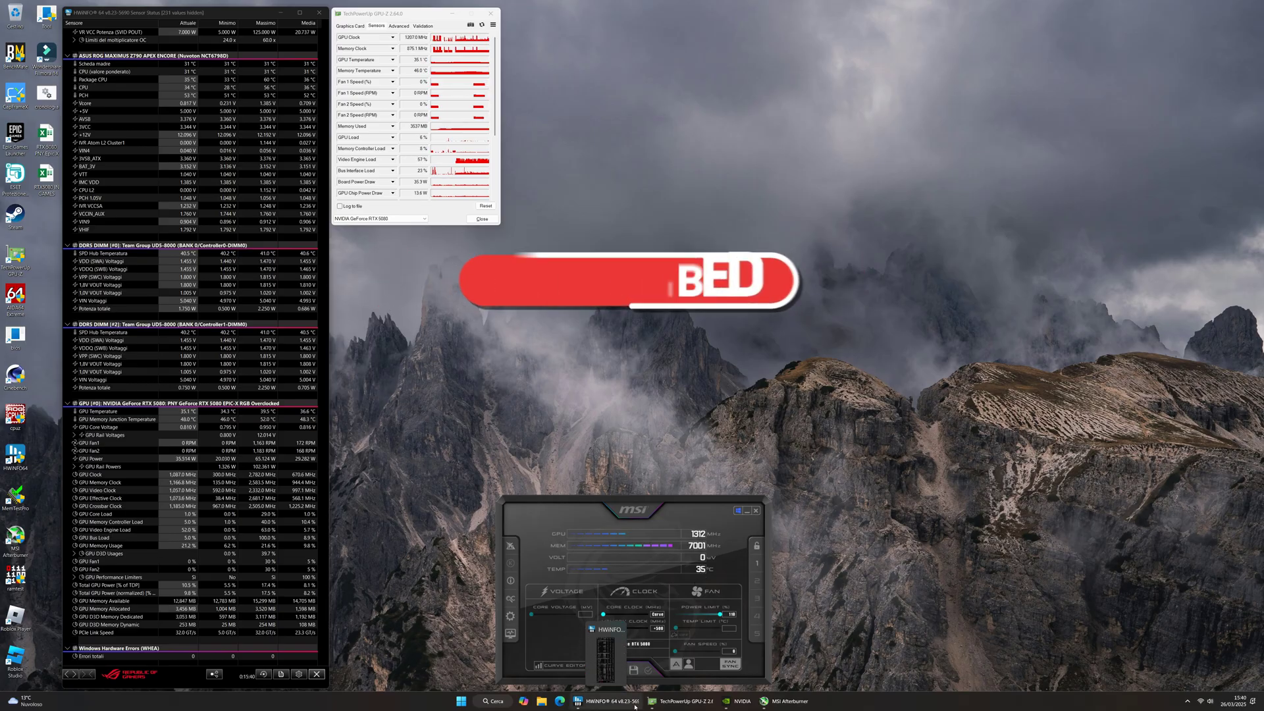
pyautogui.click(552, 666)
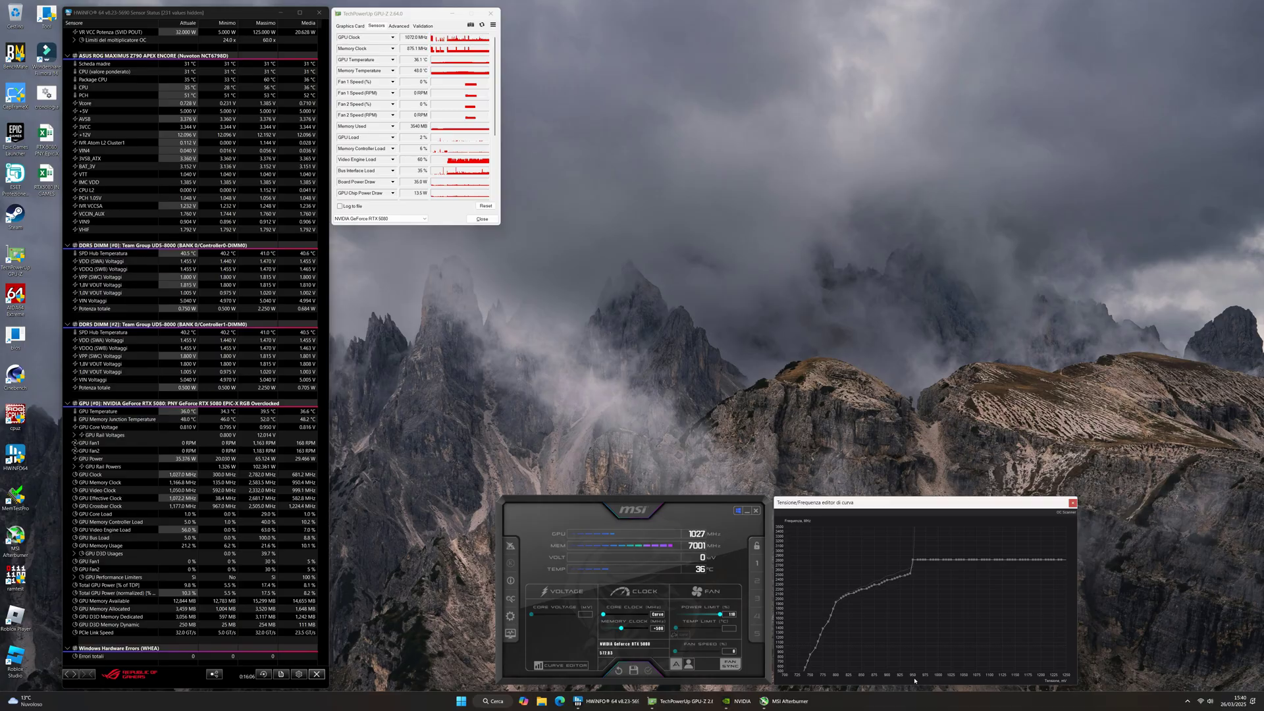
# - Reset Afterburner's clocks, power limit and curve to defaults, then select the 950 mV curve point
pyautogui.click(618, 670)
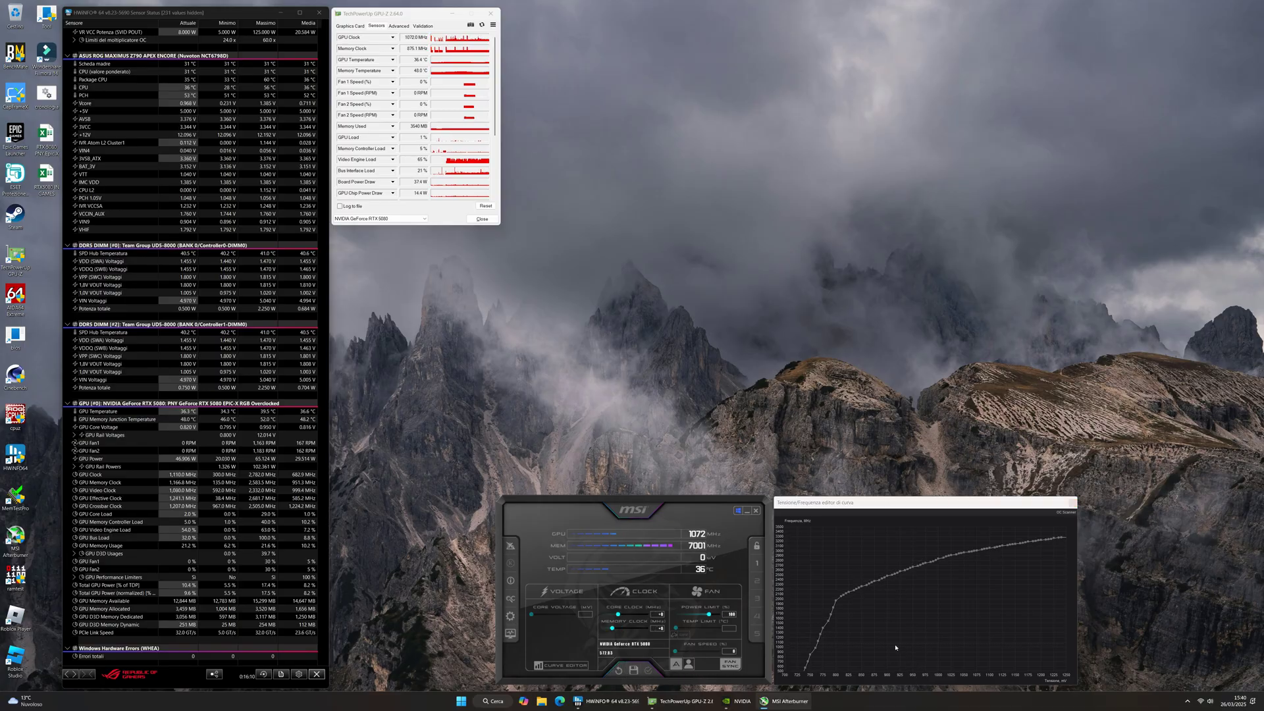
pyautogui.click(938, 558)
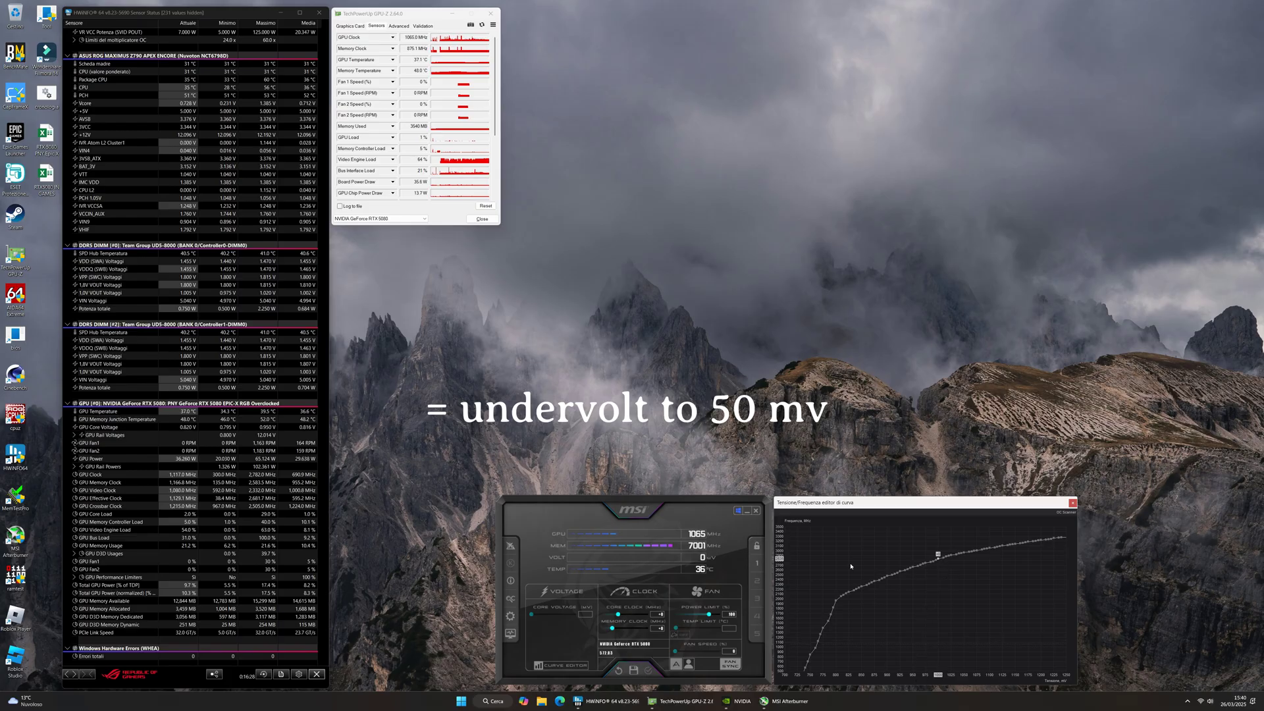
pyautogui.click(626, 676)
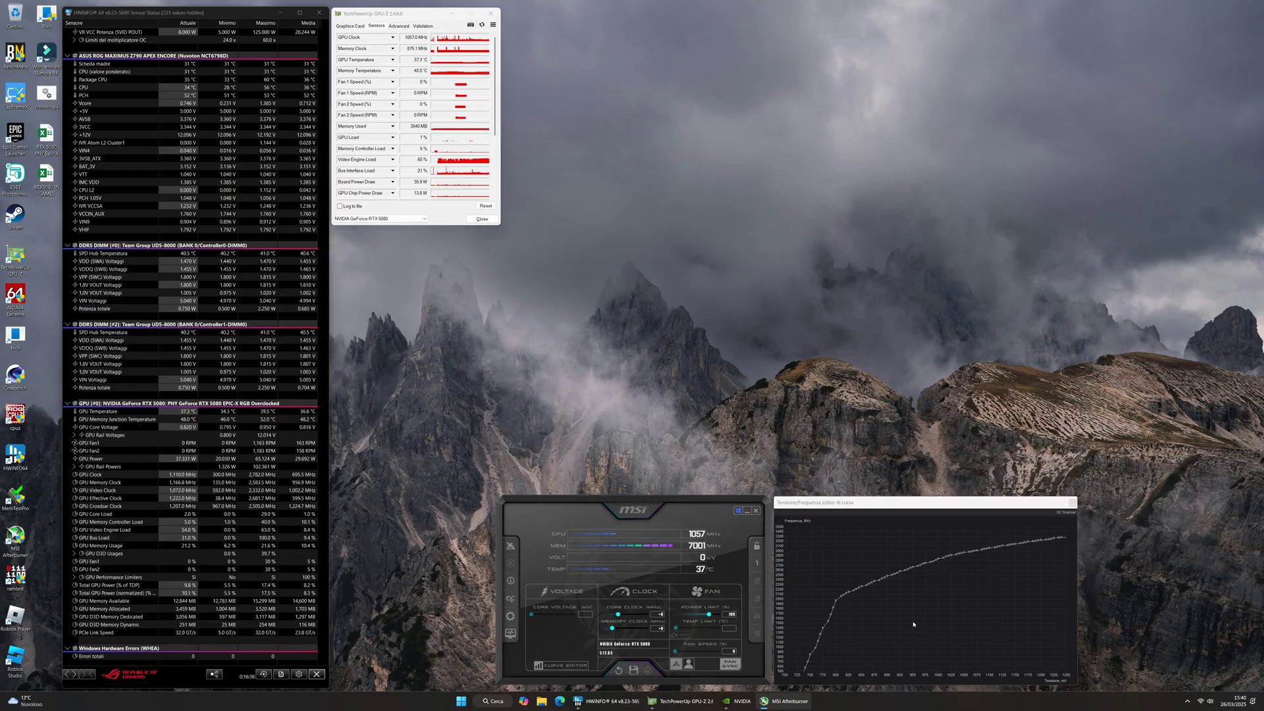
pyautogui.click(913, 568)
# - Shift the whole V/F curve down, raise the ~750 mV point, then spike the 950 mV point upward
pyautogui.moveTo(913, 569); pyautogui.dragTo(914, 582)
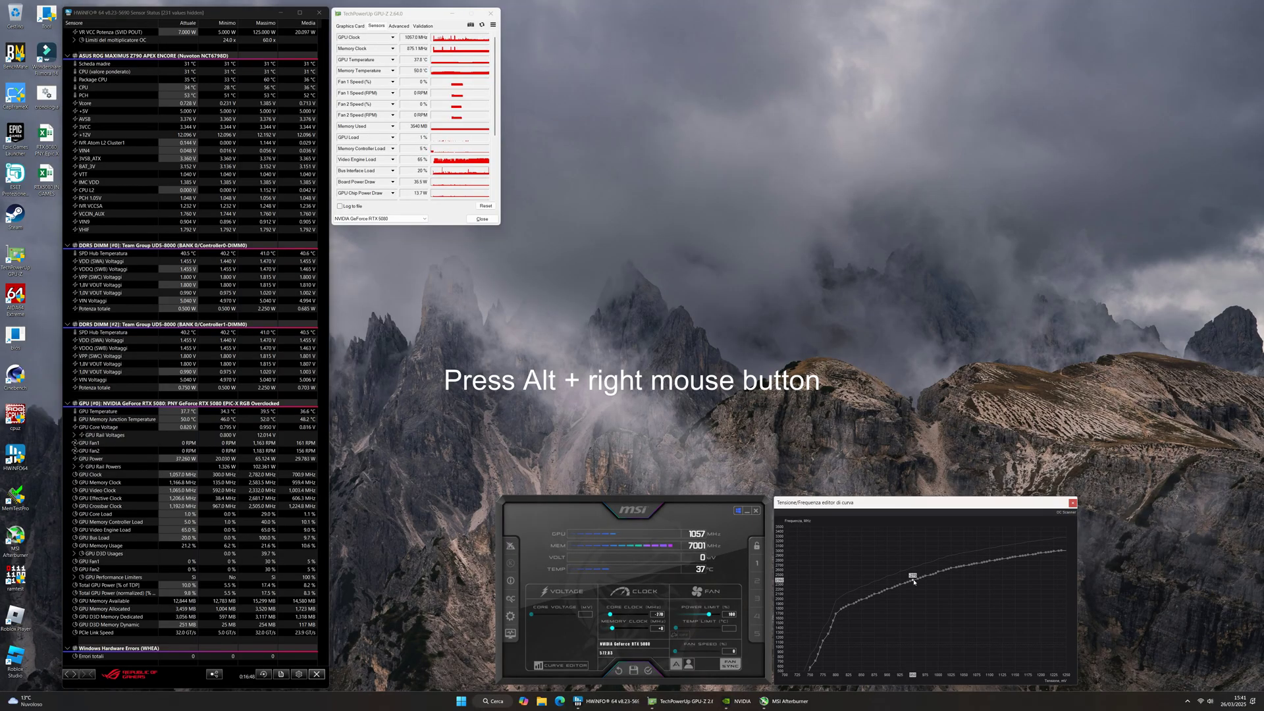
pyautogui.moveTo(913, 582); pyautogui.dragTo(914, 581)
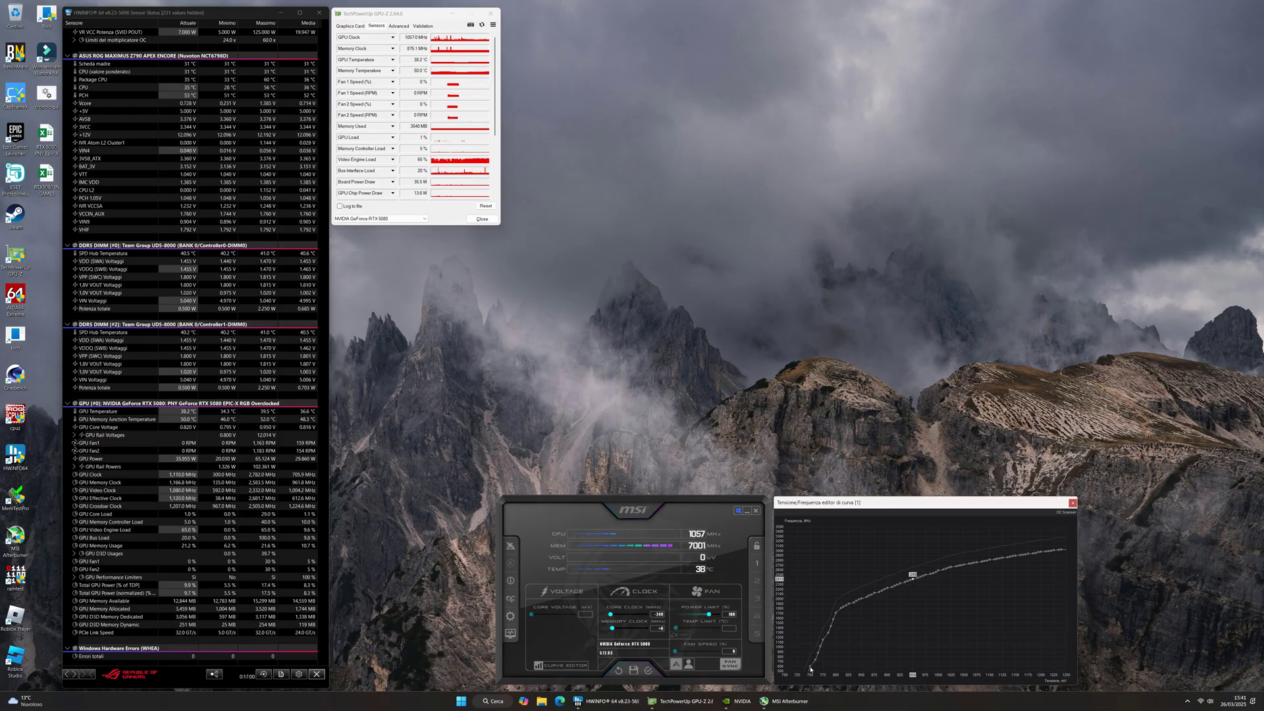
pyautogui.keyDown('ctrl'); pyautogui.rightClick(810, 663); pyautogui.keyUp('ctrl')
pyautogui.moveTo(810, 663); pyautogui.dragTo(811, 656)
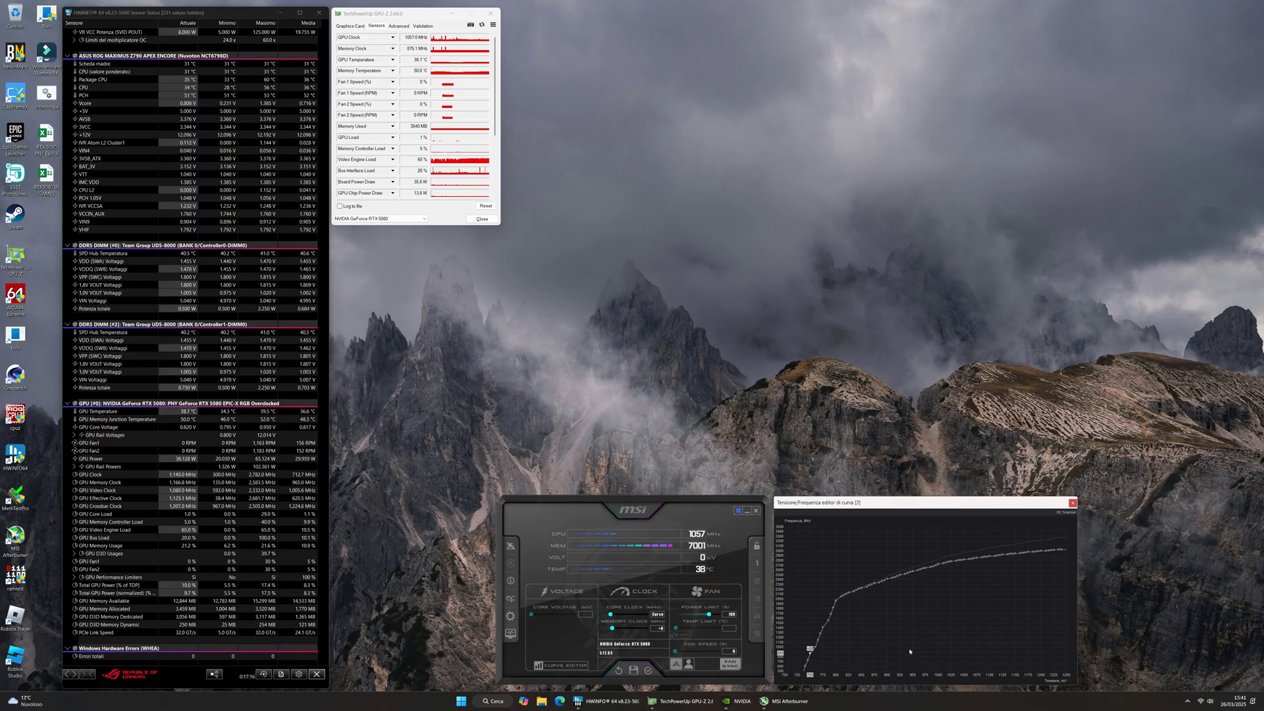
pyautogui.click(912, 572)
pyautogui.moveTo(912, 573); pyautogui.dragTo(913, 559)
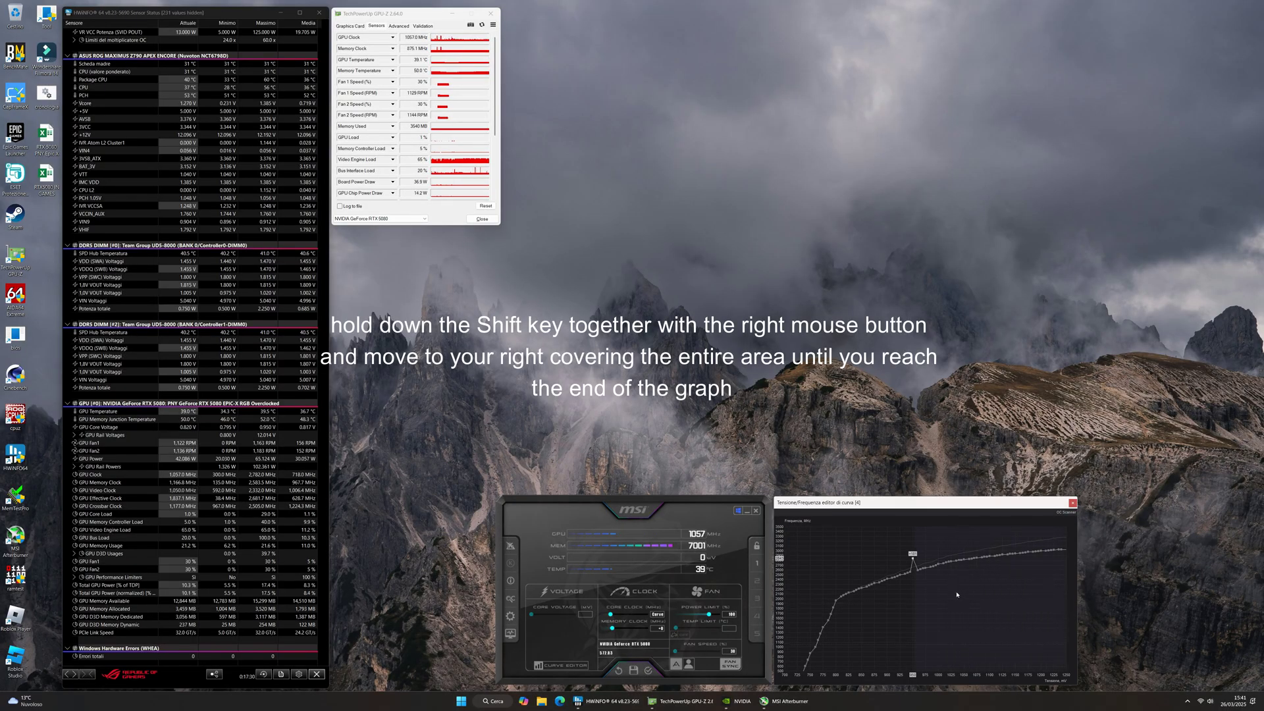
# - Apply the curve flattened beyond 950 mV with power limit 110, then reset everything to stock
pyautogui.click(649, 671)
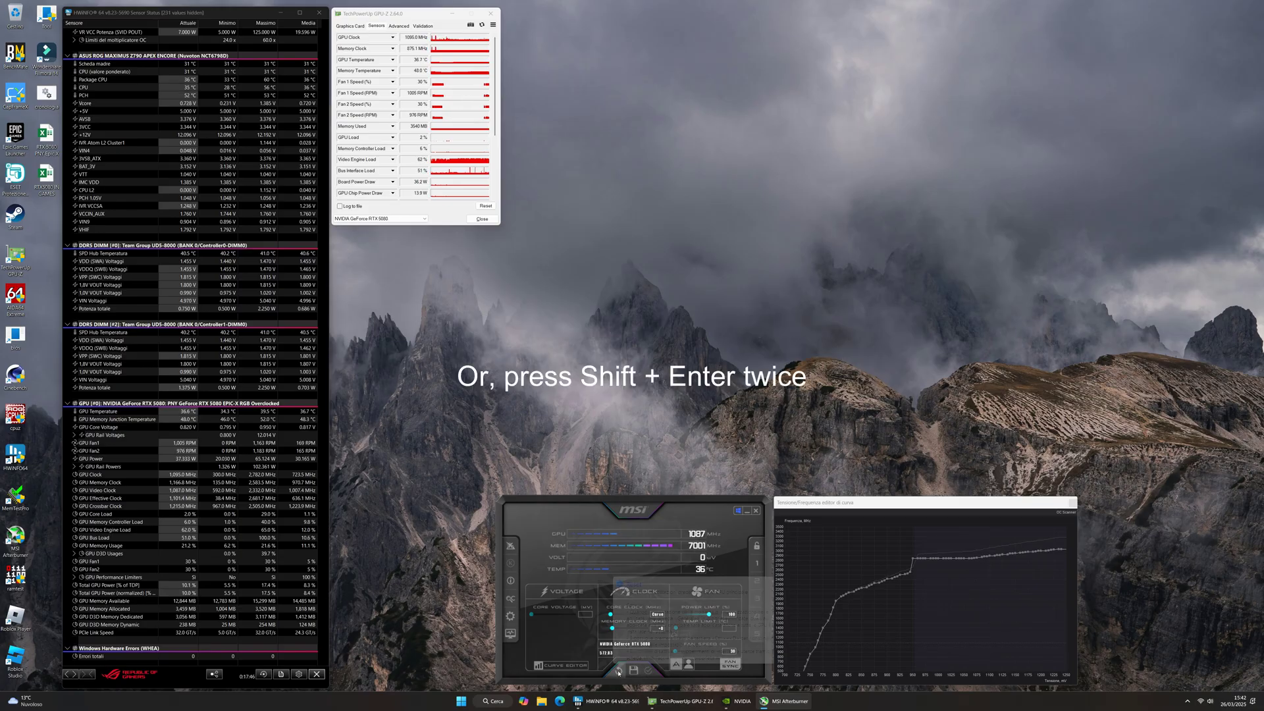
pyautogui.click(859, 623)
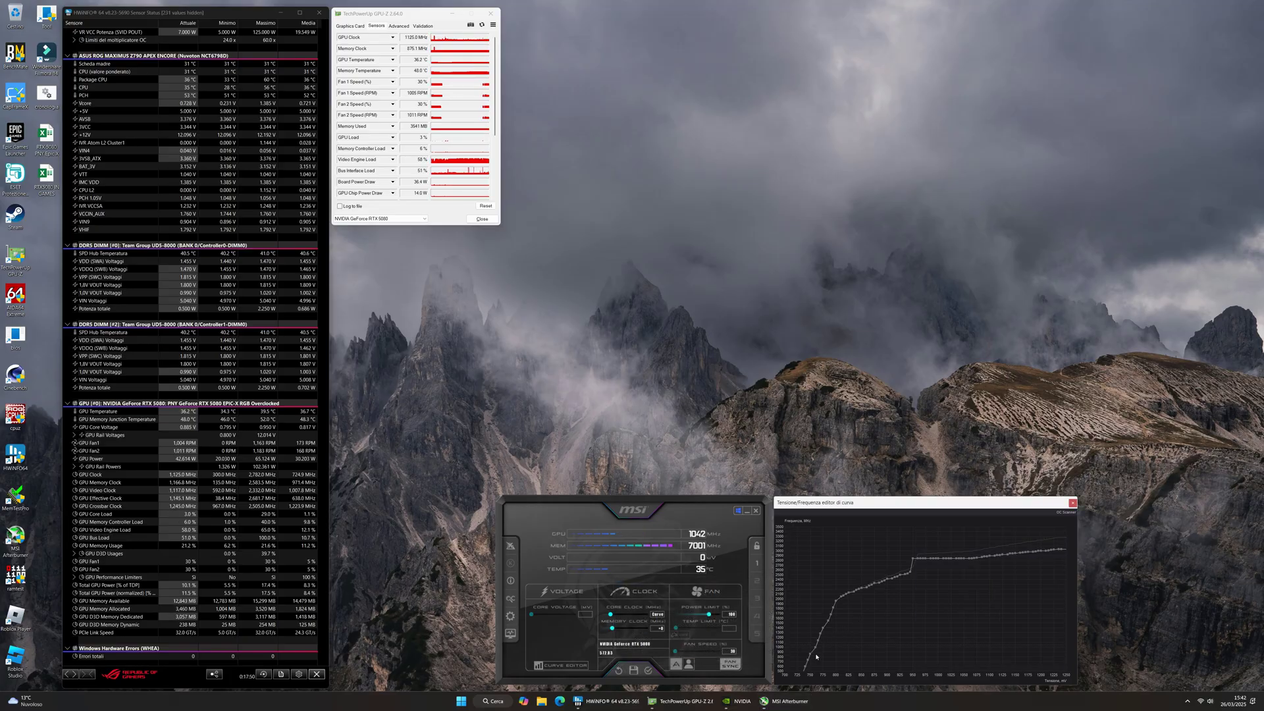
pyautogui.click(634, 671)
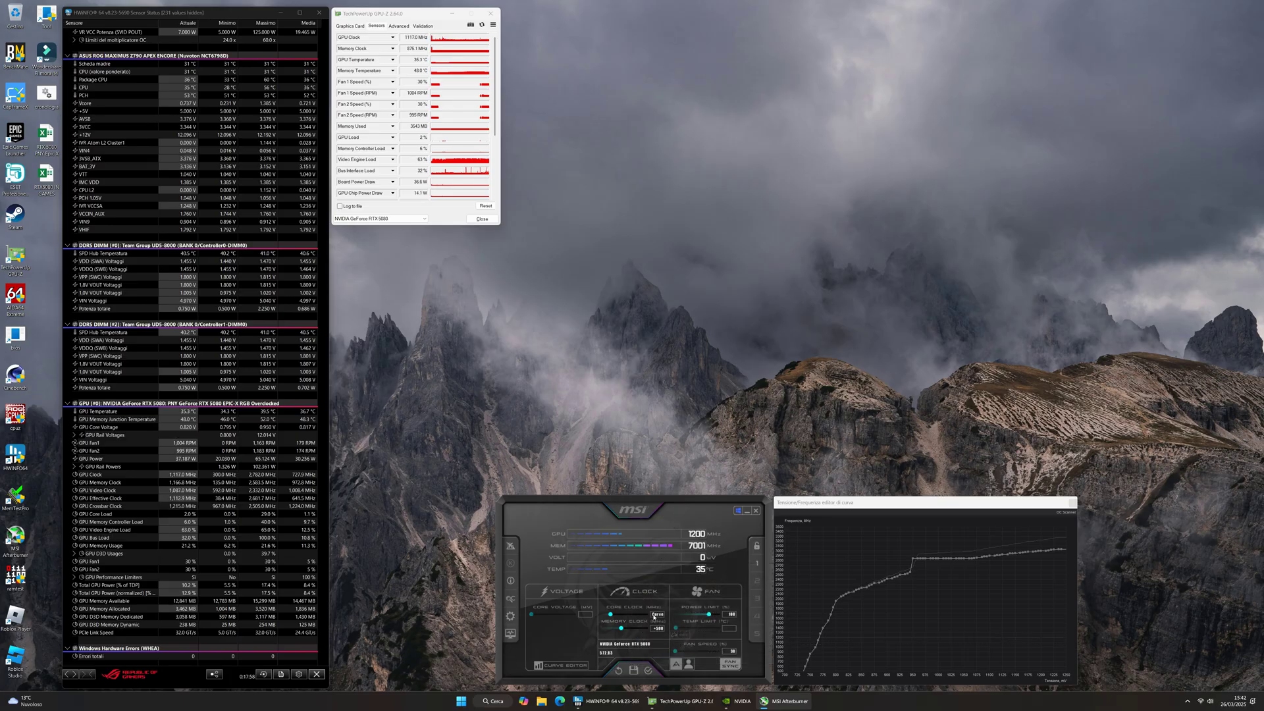
pyautogui.moveTo(708, 614); pyautogui.dragTo(739, 621)
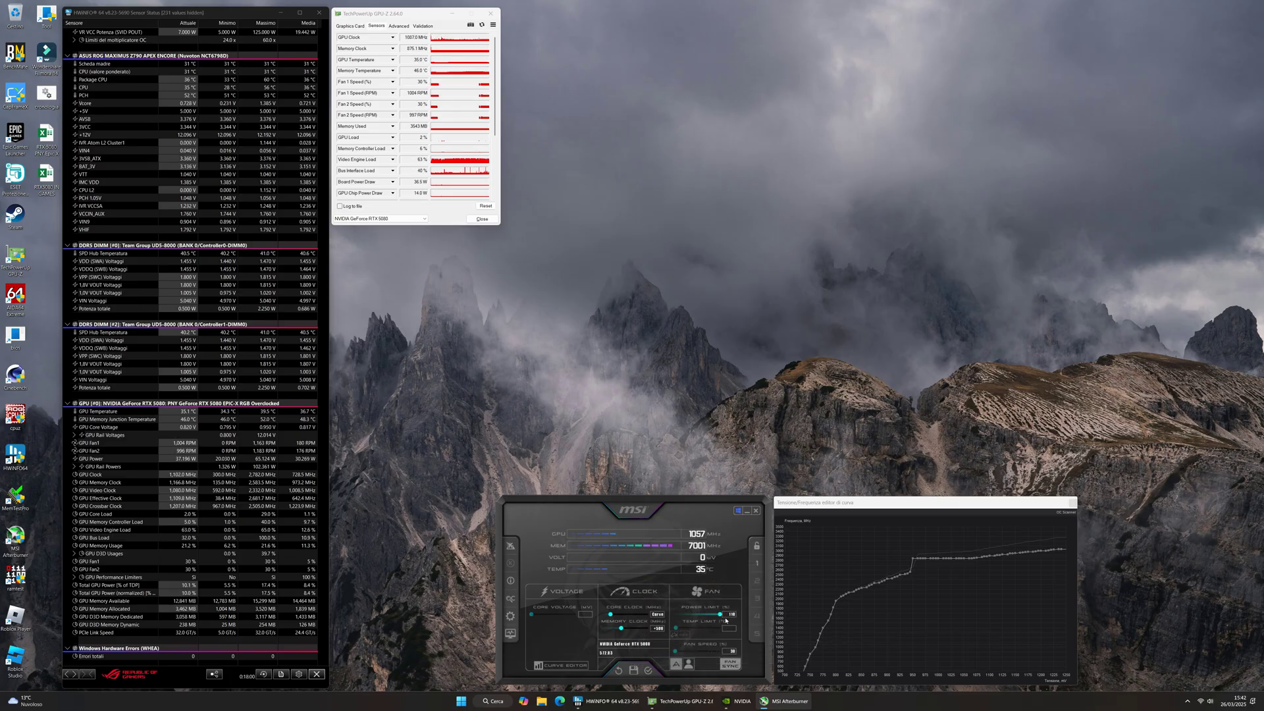
pyautogui.click(649, 672)
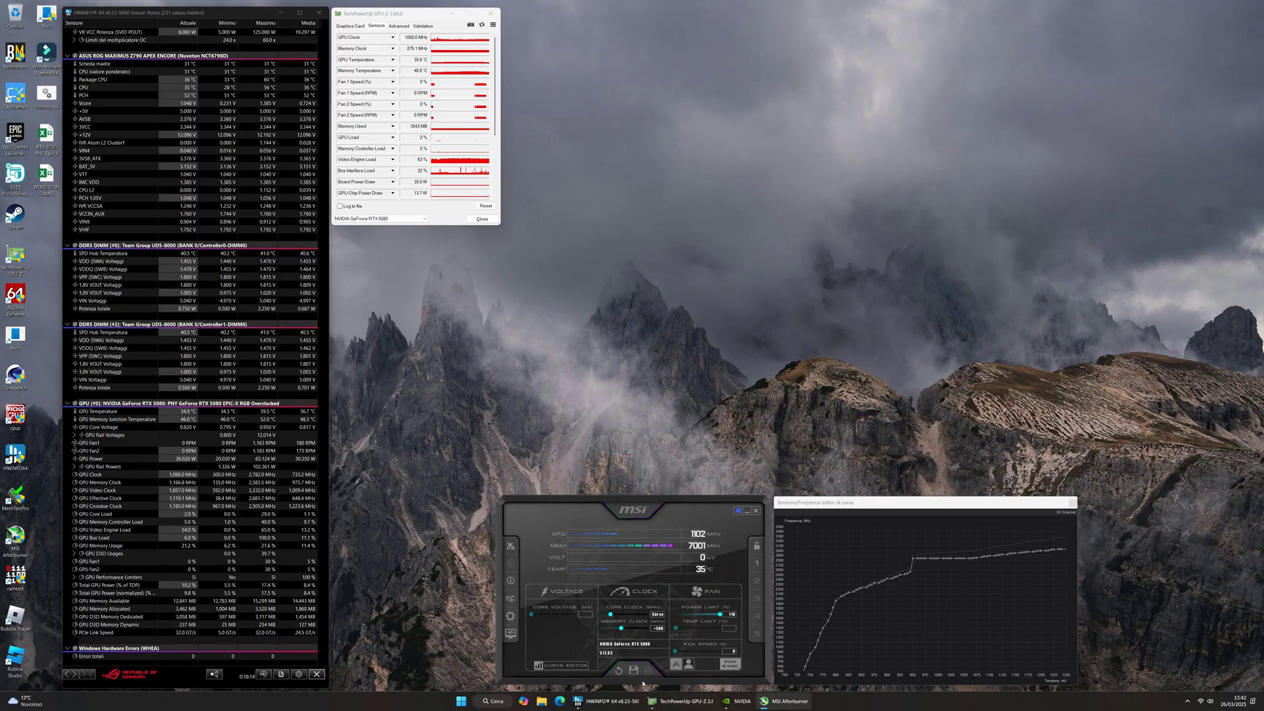
pyautogui.click(618, 669)
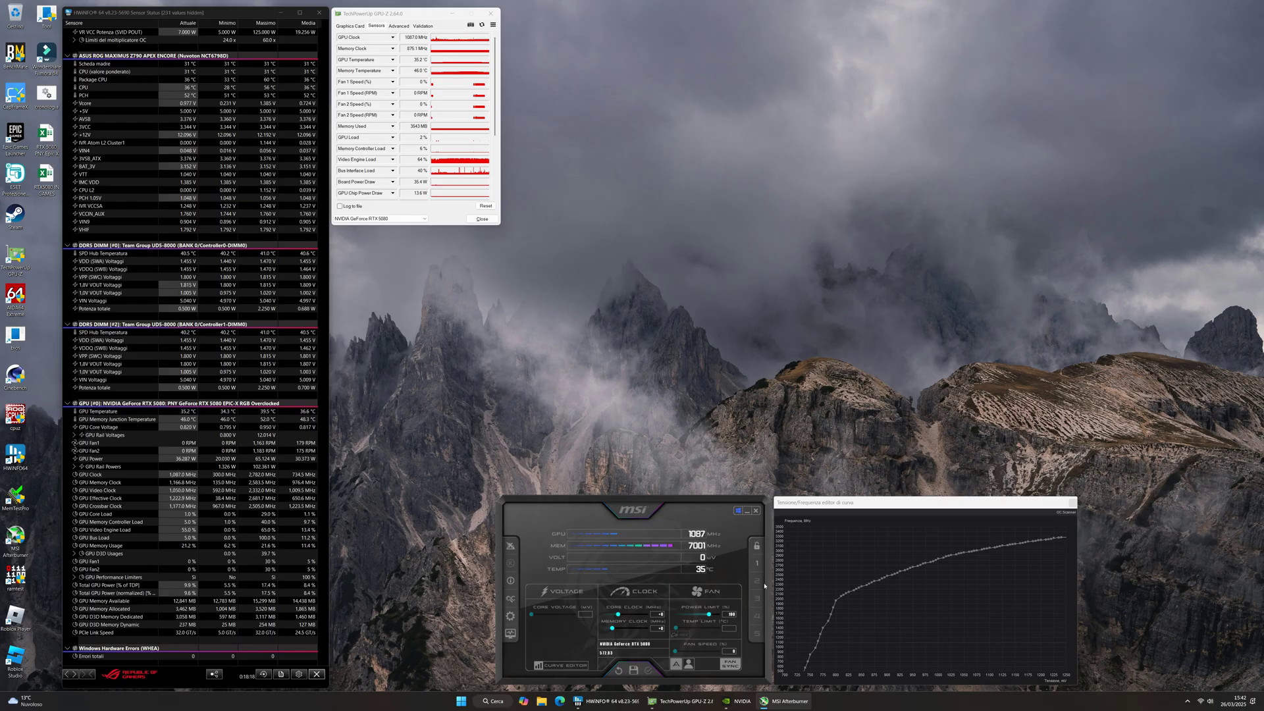
# - Load and apply profile 1, close the curve editor, and maximize the Excel benchmark workbook
pyautogui.click(757, 563)
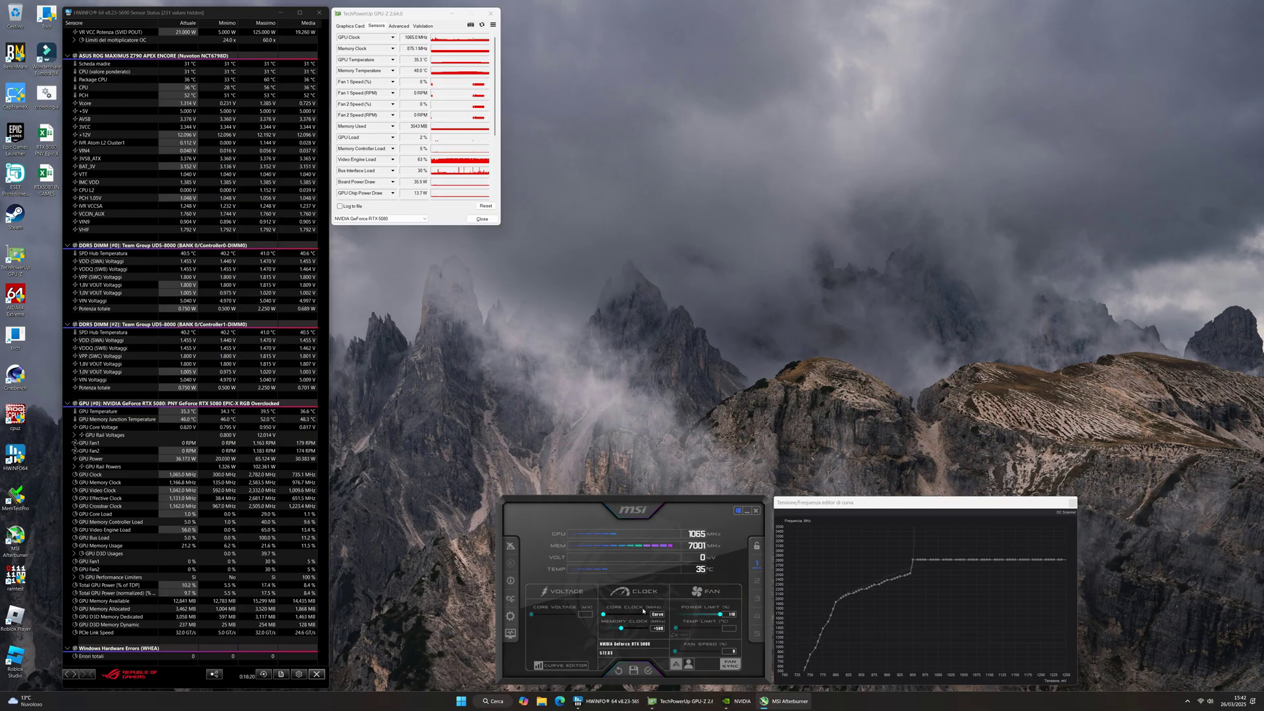
pyautogui.click(648, 671)
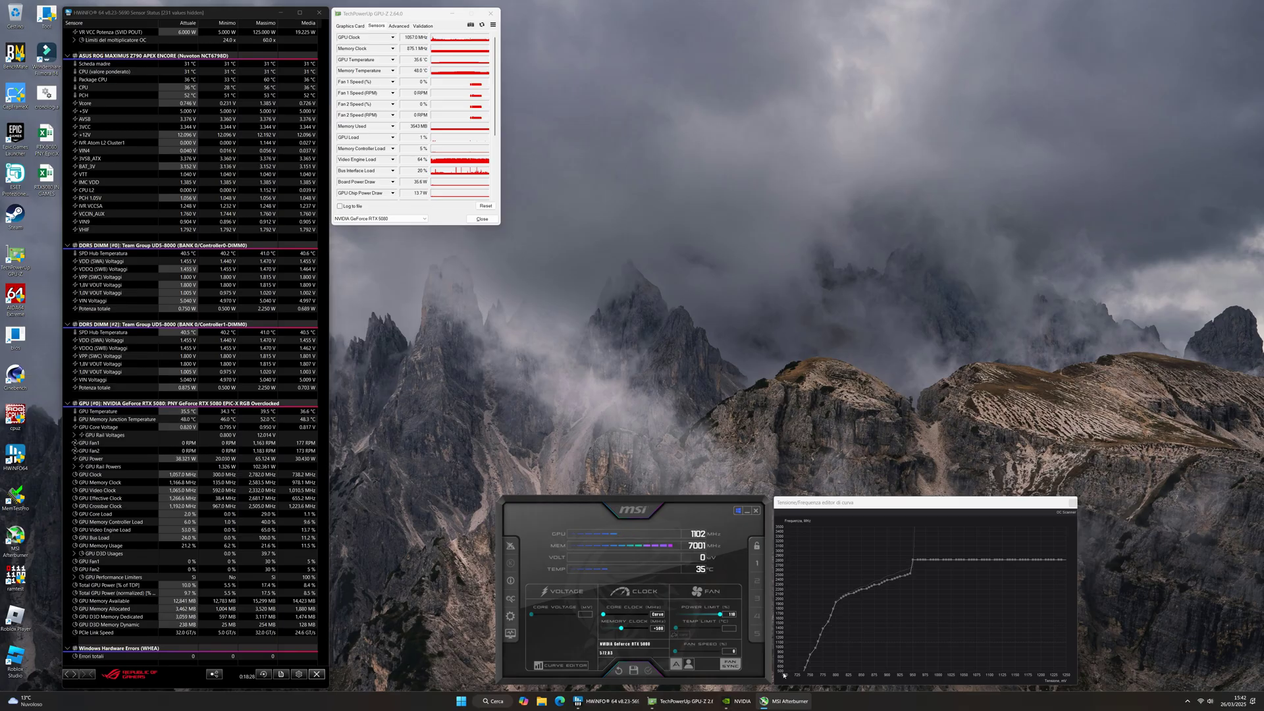
pyautogui.click(1073, 503)
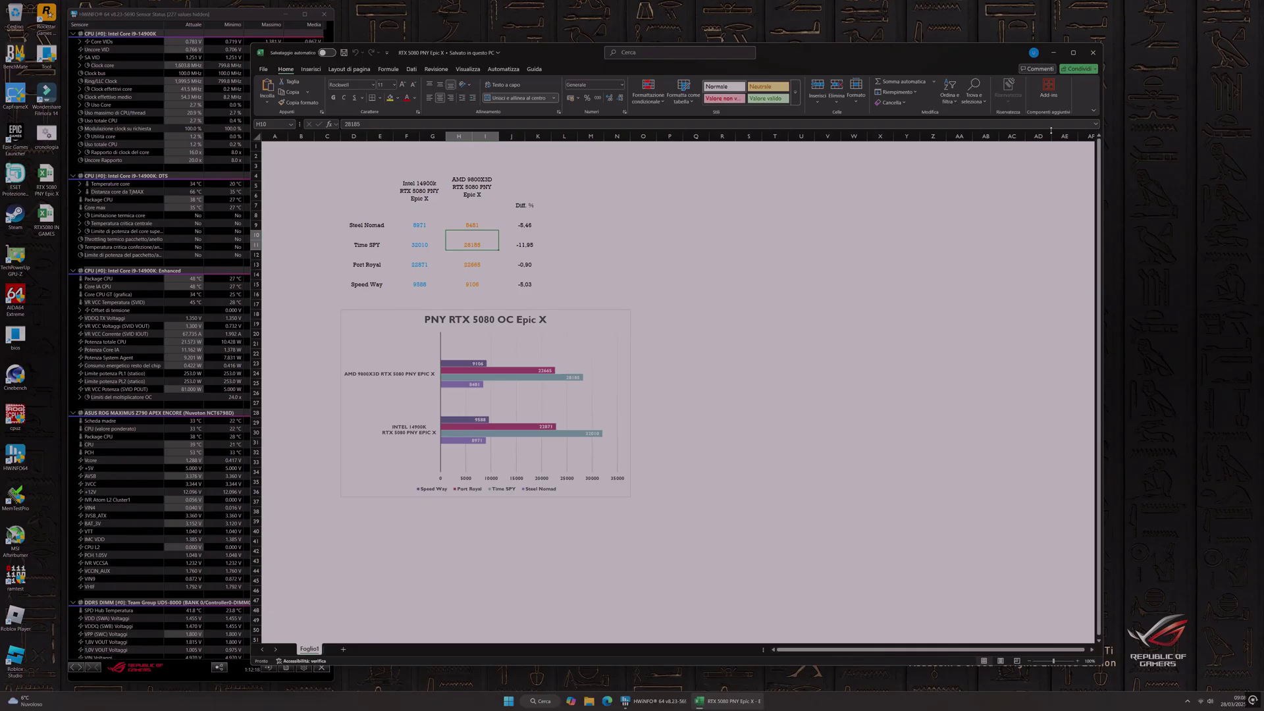
pyautogui.click(1073, 53)
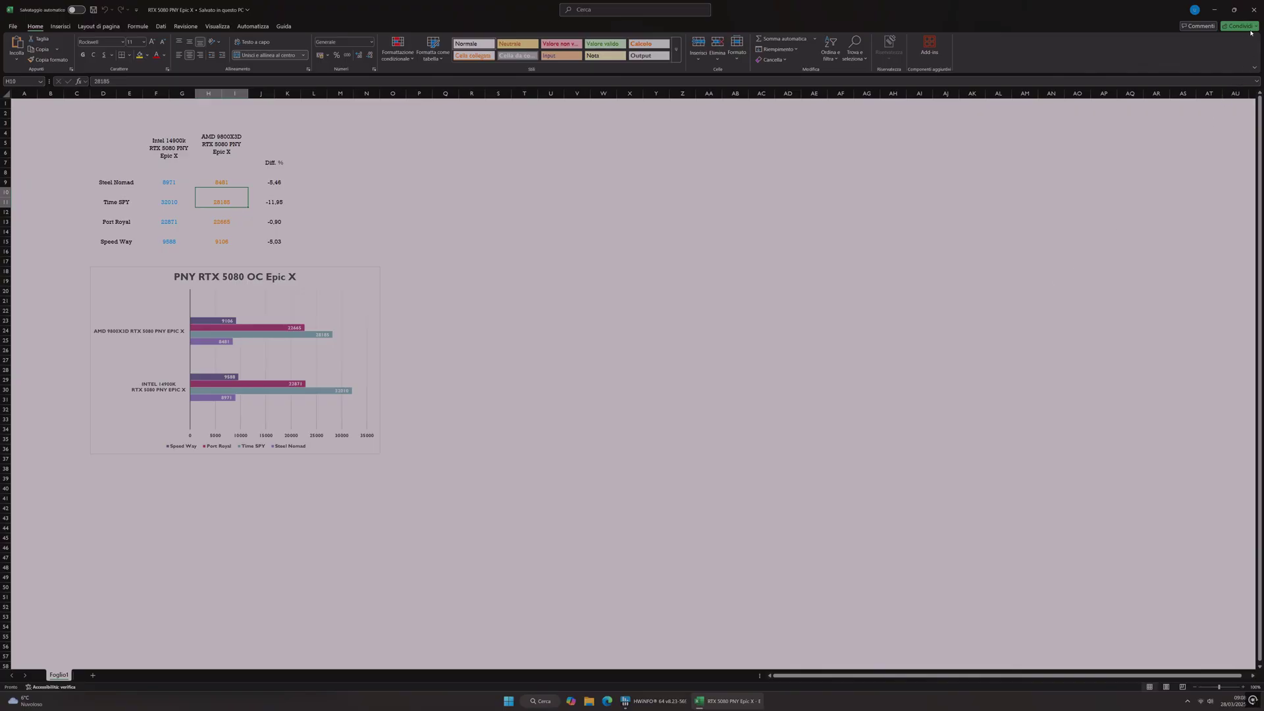
# - Close the Excel workbook and run FurMark's OpenGL stress test at 1600 x 900
pyautogui.click(1253, 9)
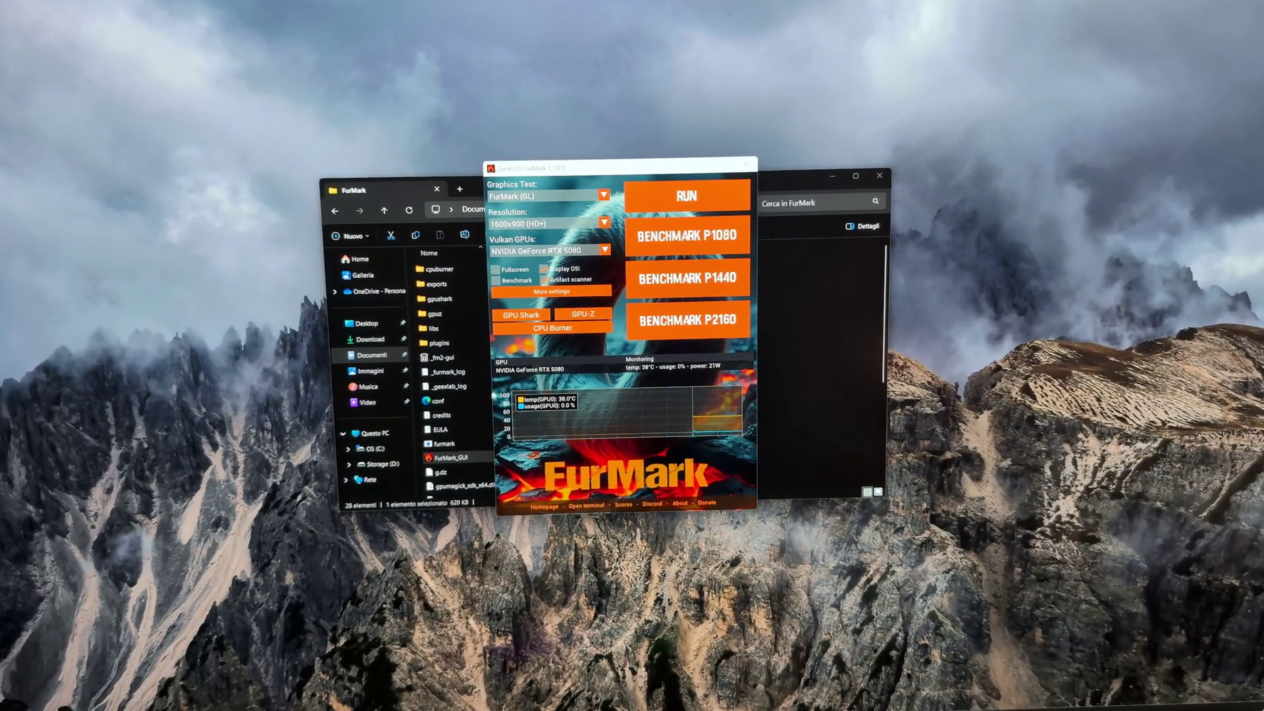
pyautogui.click(696, 199)
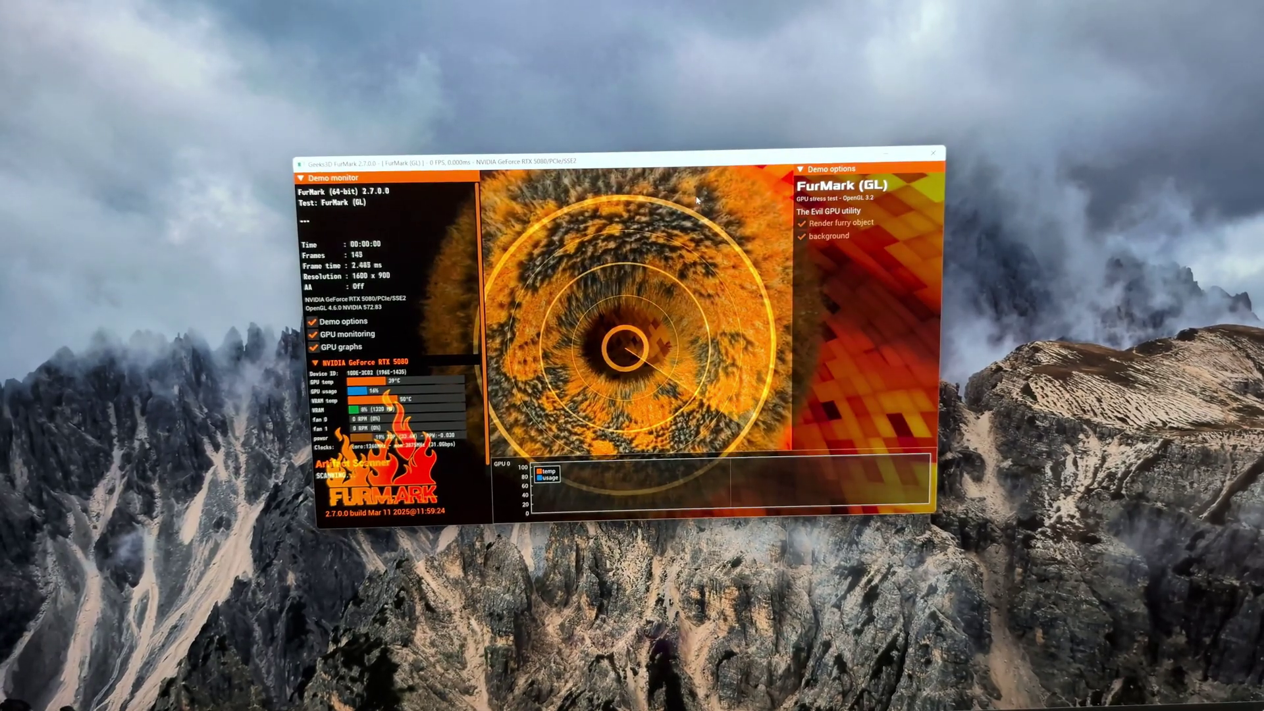